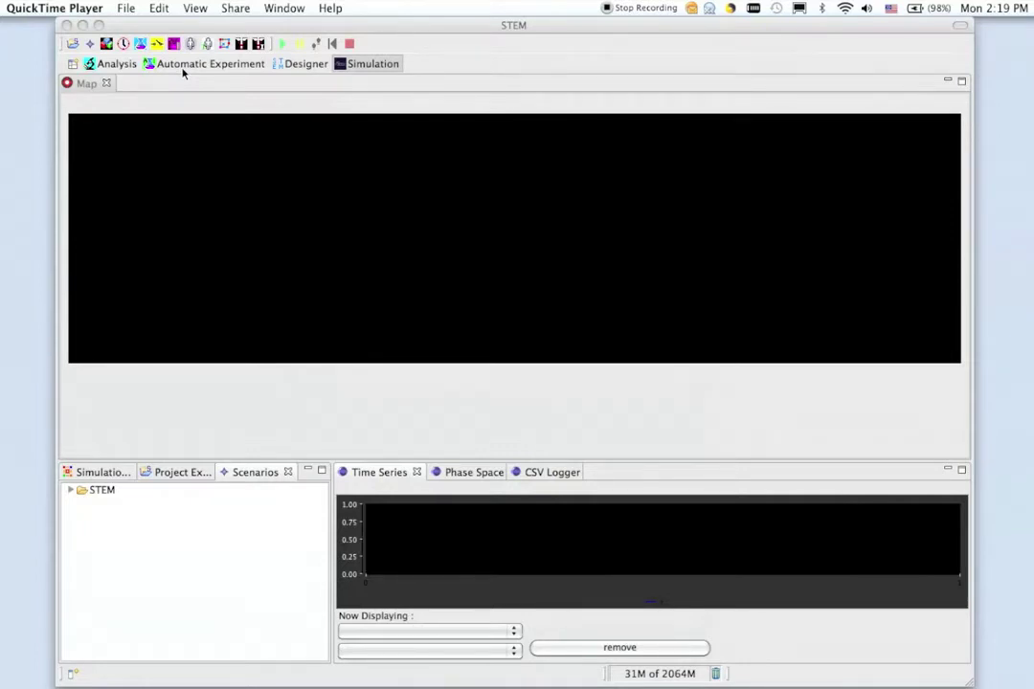
# Step: Expand the STEM > Geography > Political > Country scenario folders
pyautogui.click(69, 489)
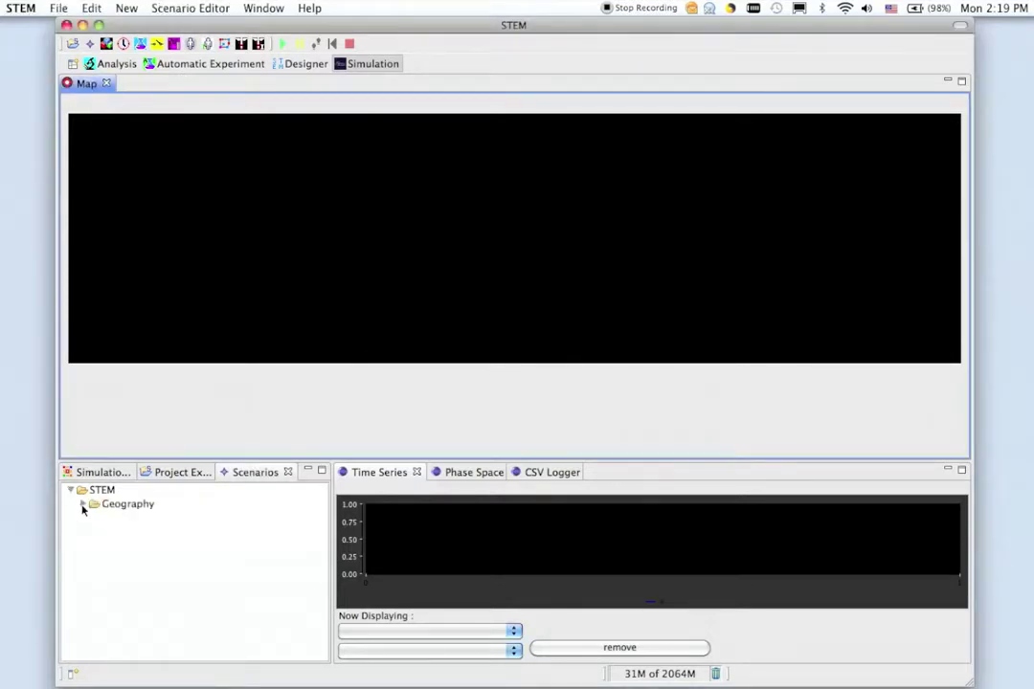
pyautogui.click(82, 507)
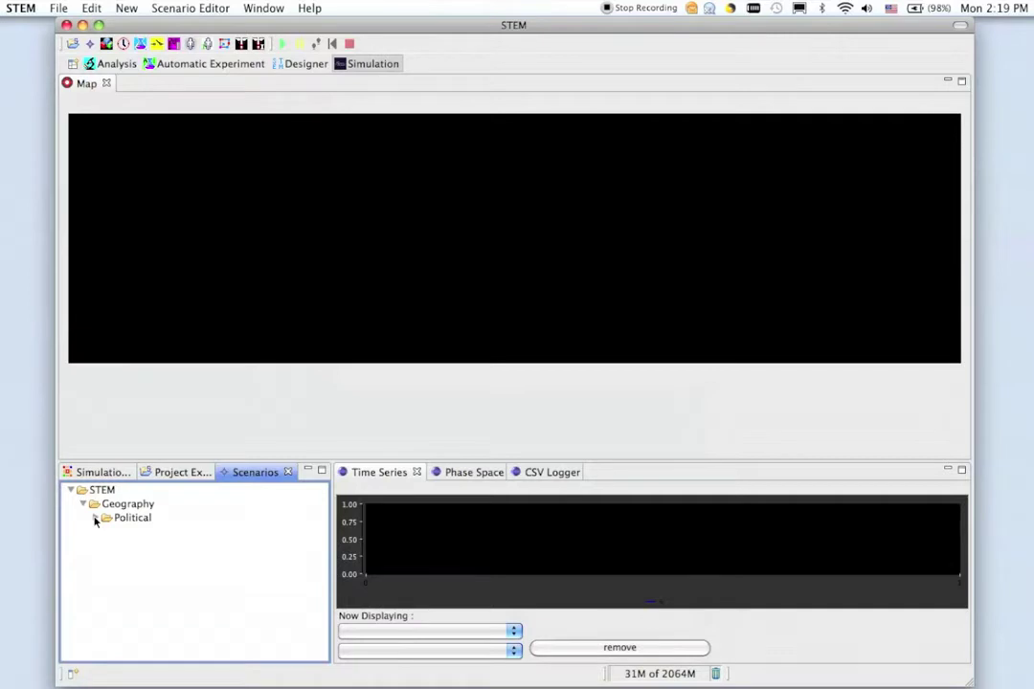
pyautogui.click(95, 518)
pyautogui.click(107, 532)
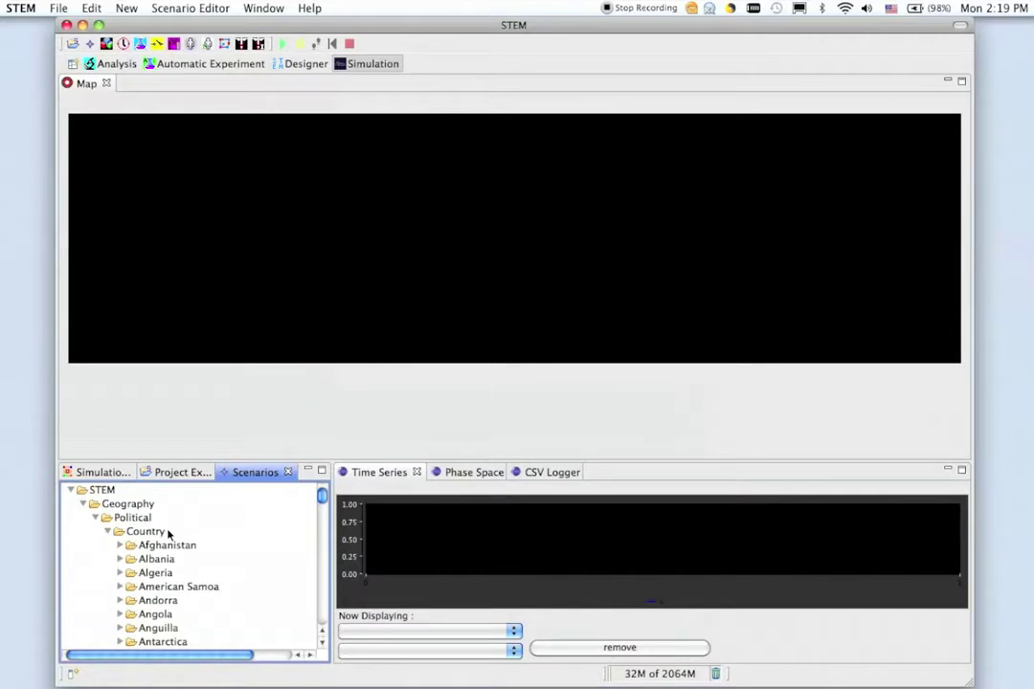
# Step: Scroll down the country list and expand Thailand to show its scenarios
pyautogui.scroll(-13, 168, 534)
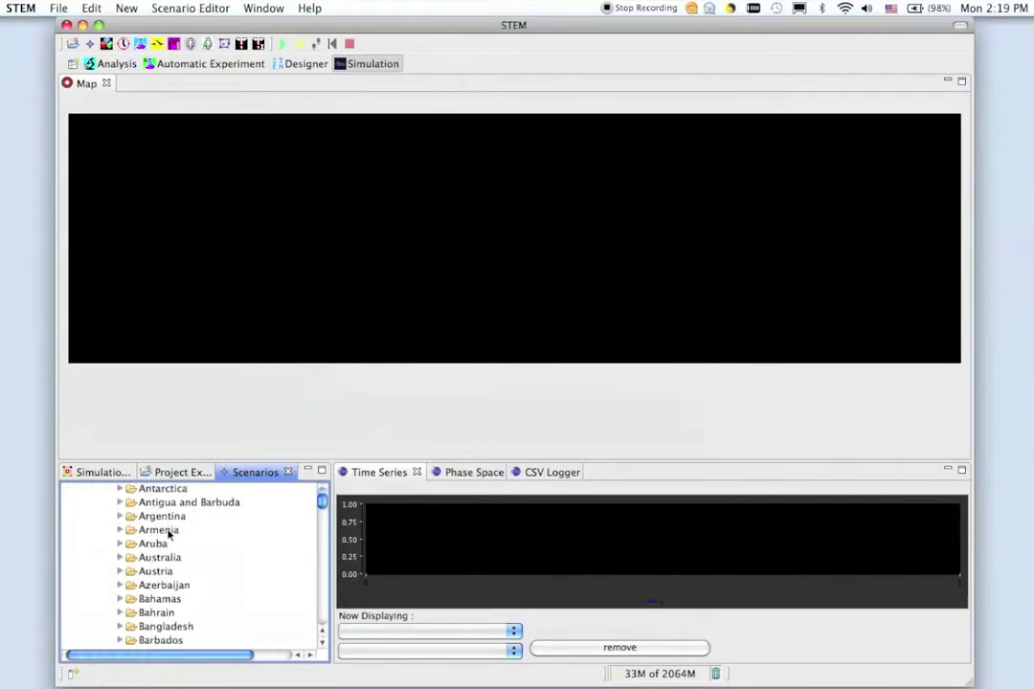
pyautogui.scroll(-10, 168, 534)
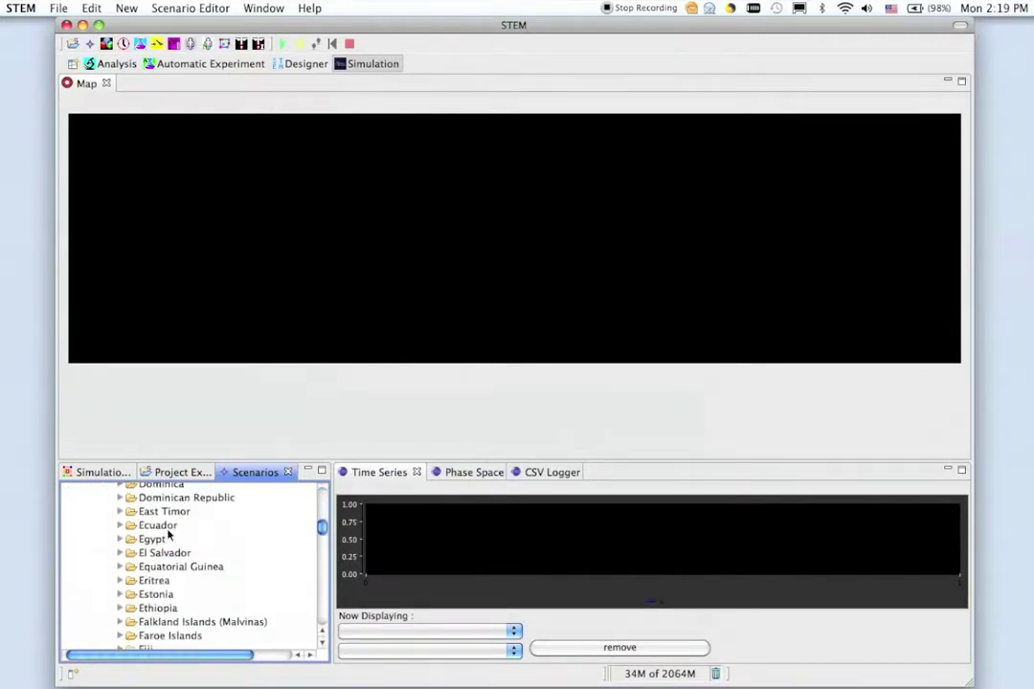
pyautogui.scroll(-12, 168, 534)
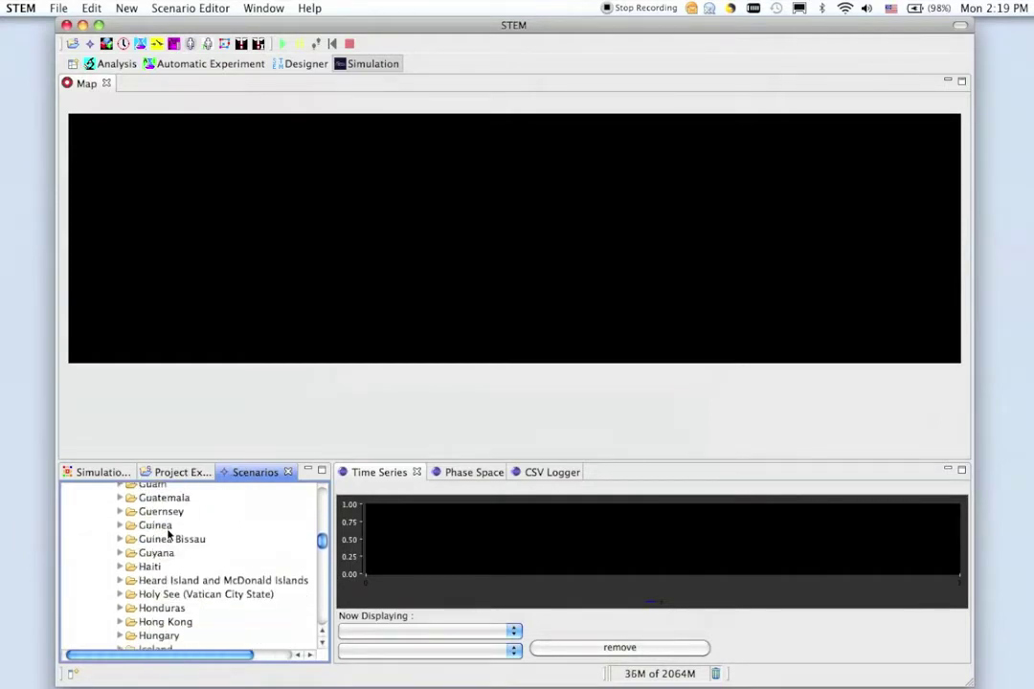
pyautogui.scroll(-12, 169, 534)
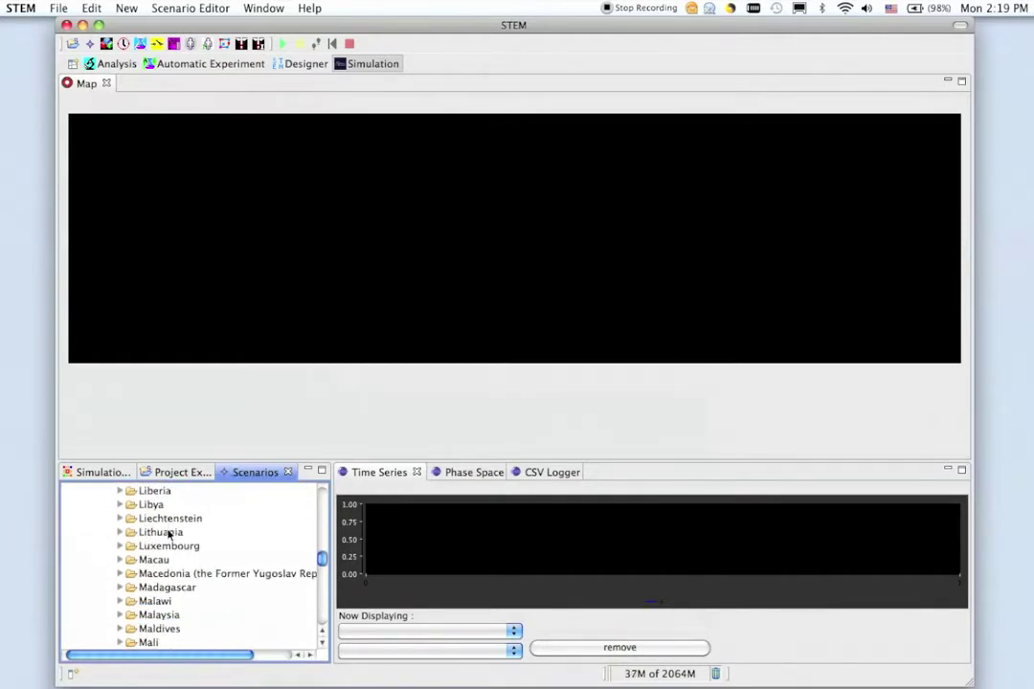
pyautogui.scroll(-14, 169, 536)
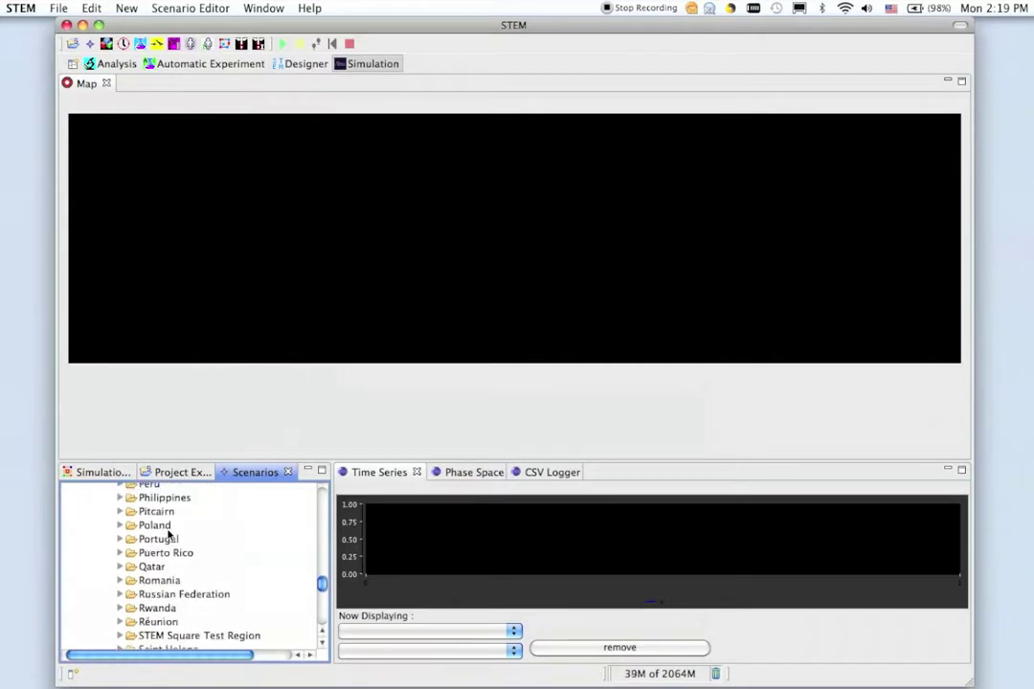
pyautogui.scroll(-14, 169, 534)
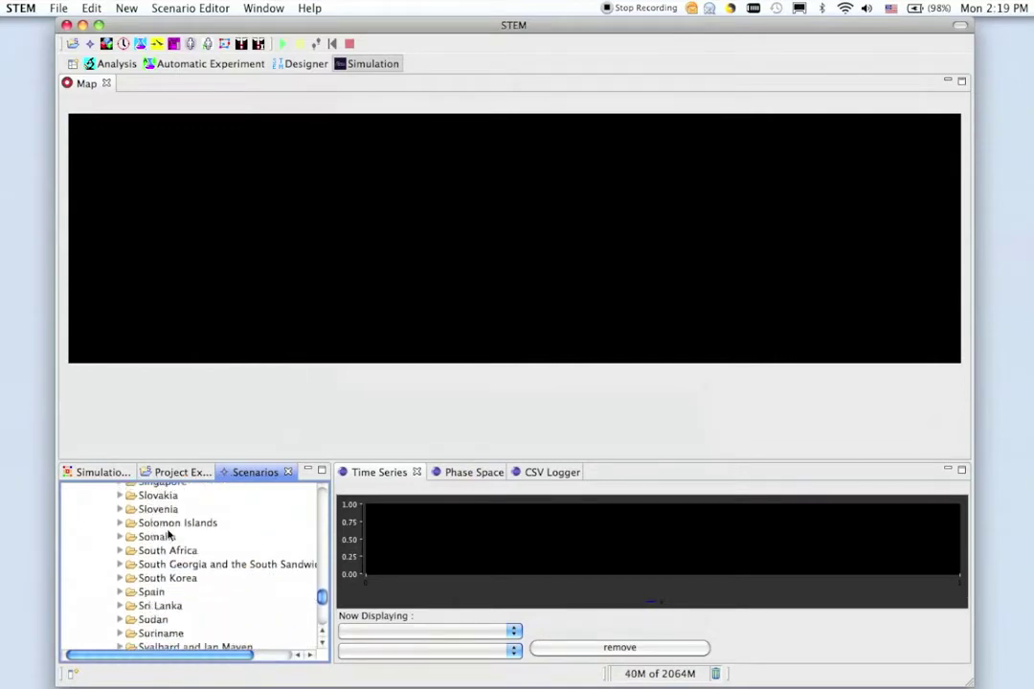
pyautogui.scroll(-1, 169, 534)
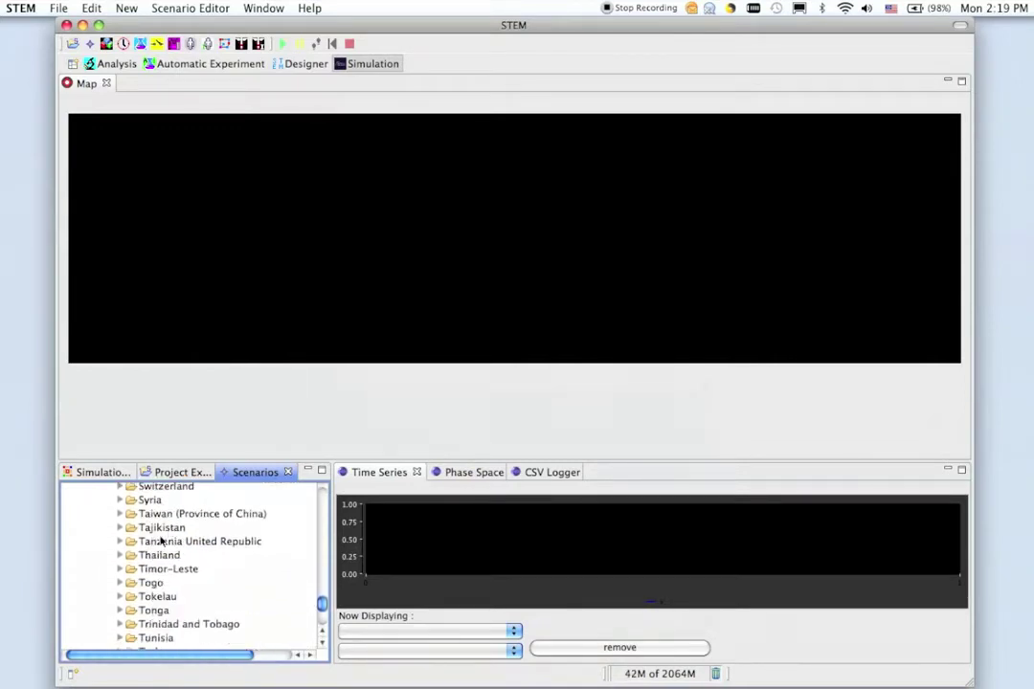
pyautogui.click(120, 555)
# Step: Run the THA (Levels: 0,1,2) Influenza scenario, then pause it from the Simulation view
pyautogui.click(206, 624)
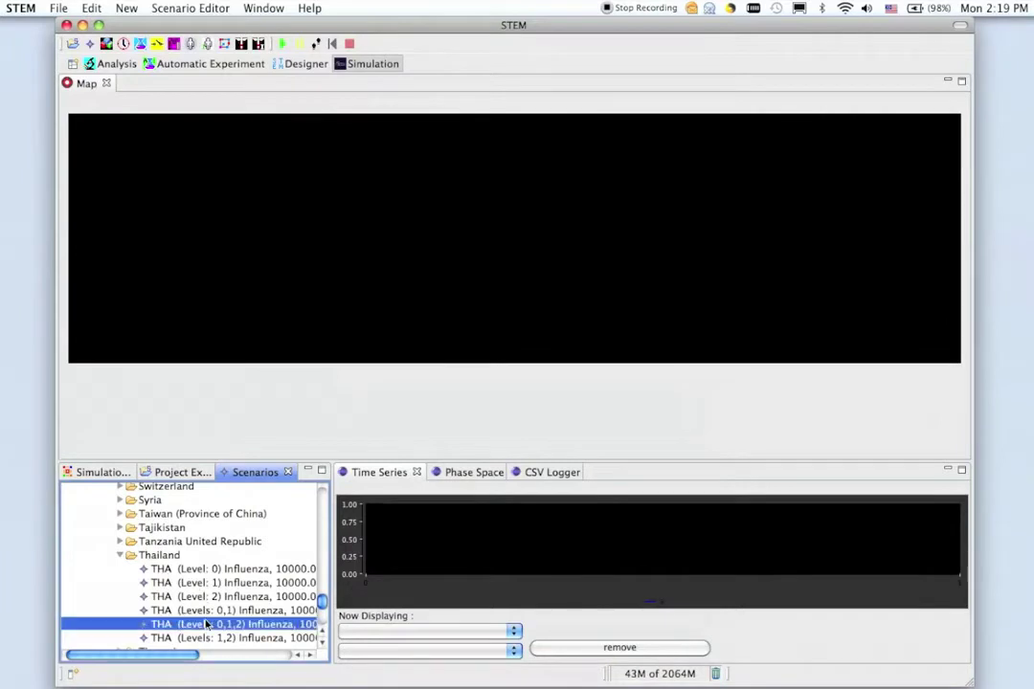
pyautogui.rightClick(219, 622)
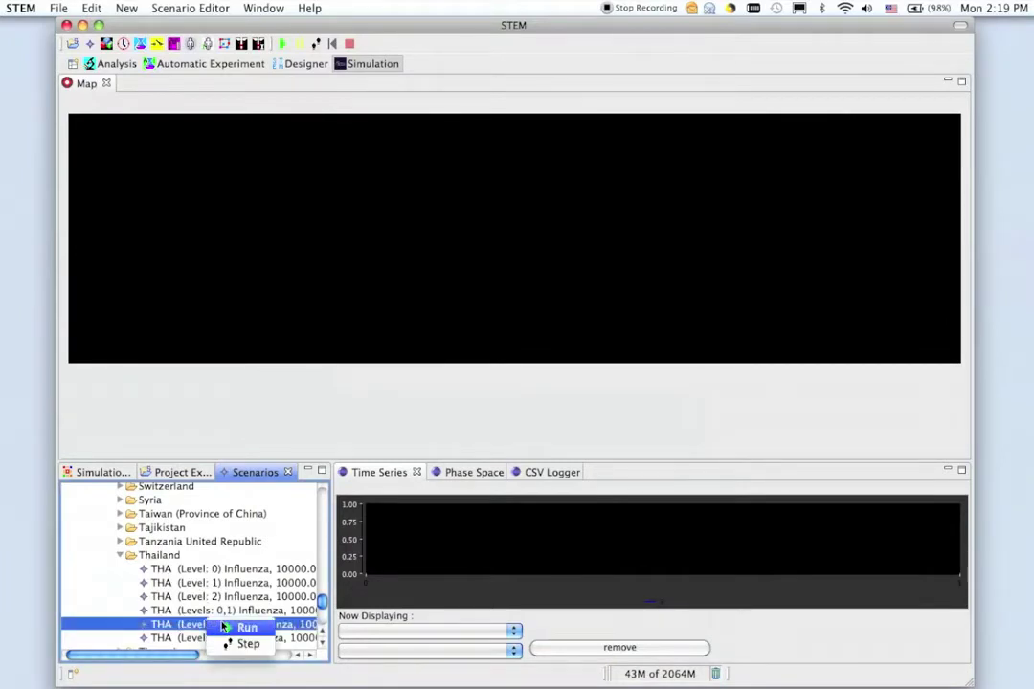
pyautogui.click(245, 627)
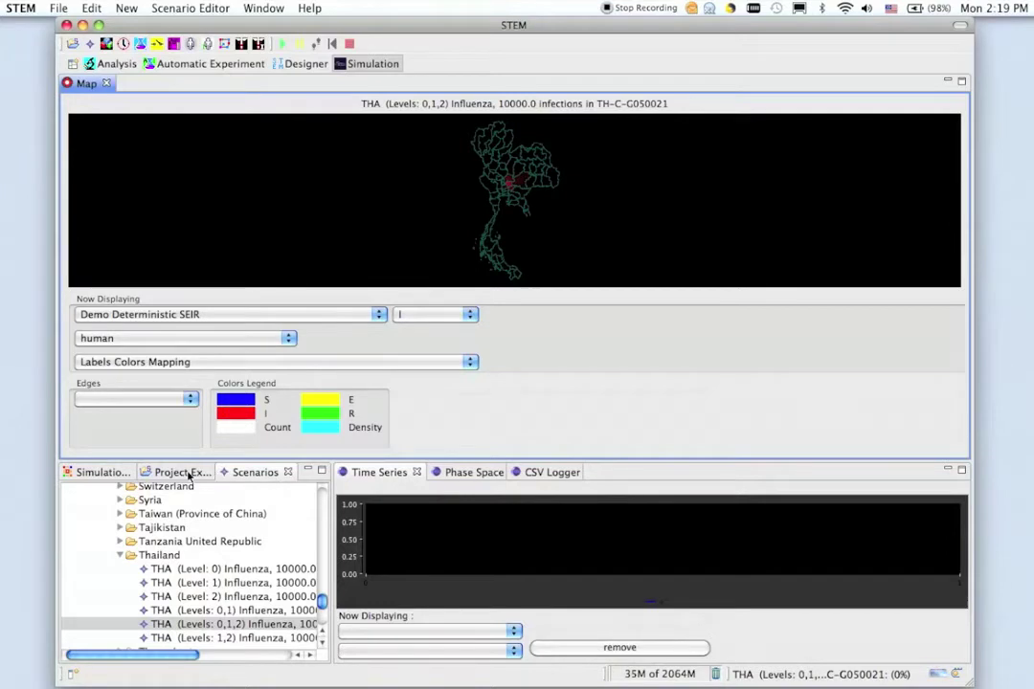
pyautogui.click(97, 474)
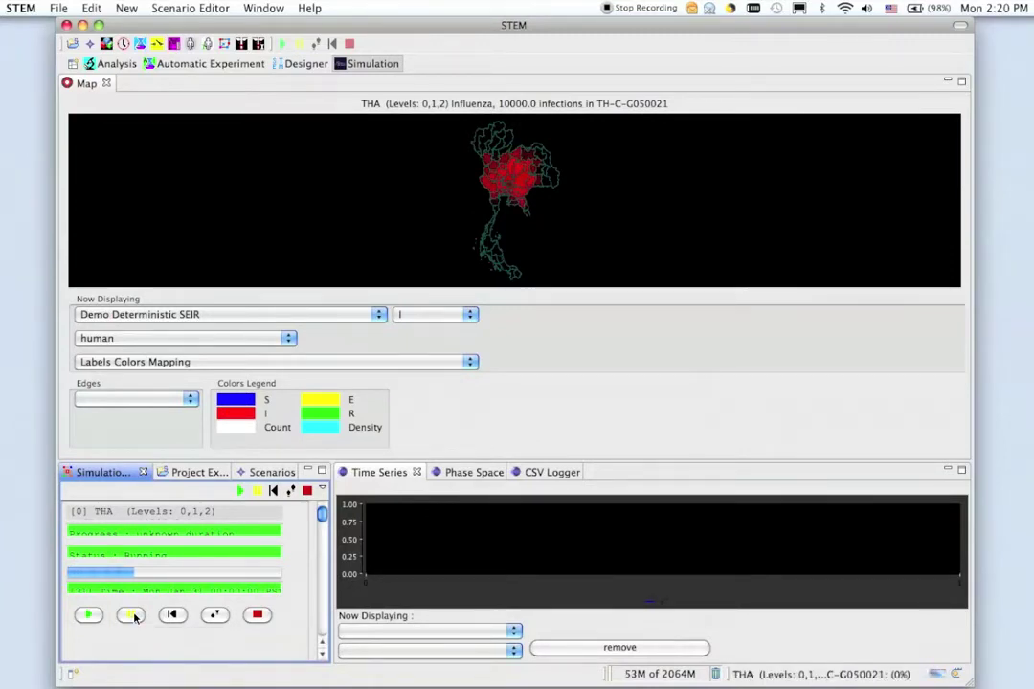
pyautogui.click(132, 615)
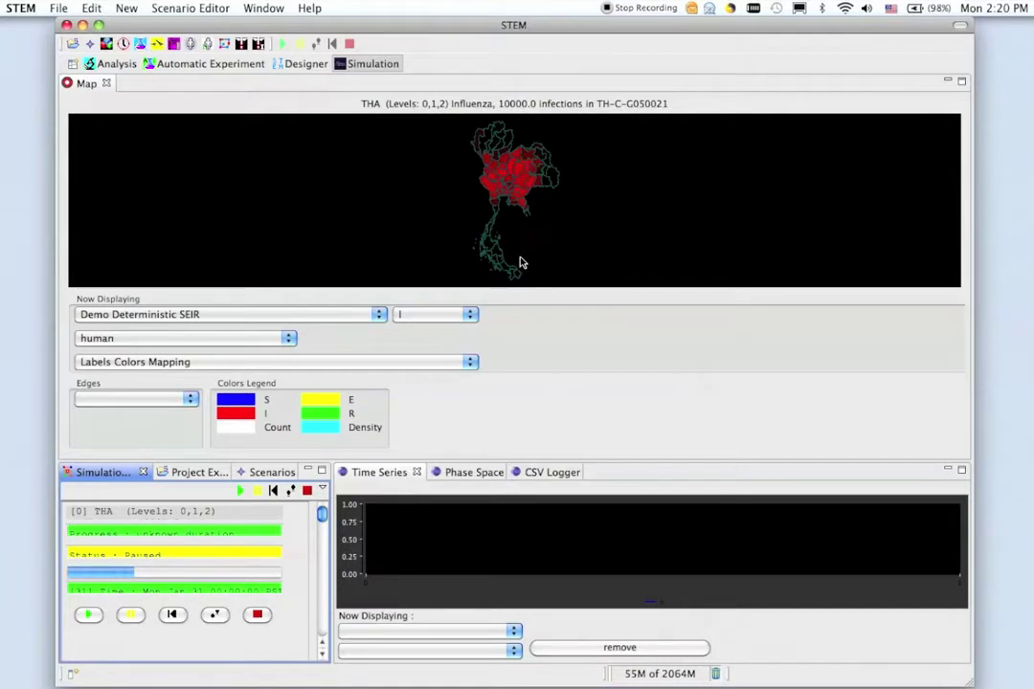
# Step: Switch the displayed disease state from I to E, then to R (recovered)
pyautogui.click(470, 321)
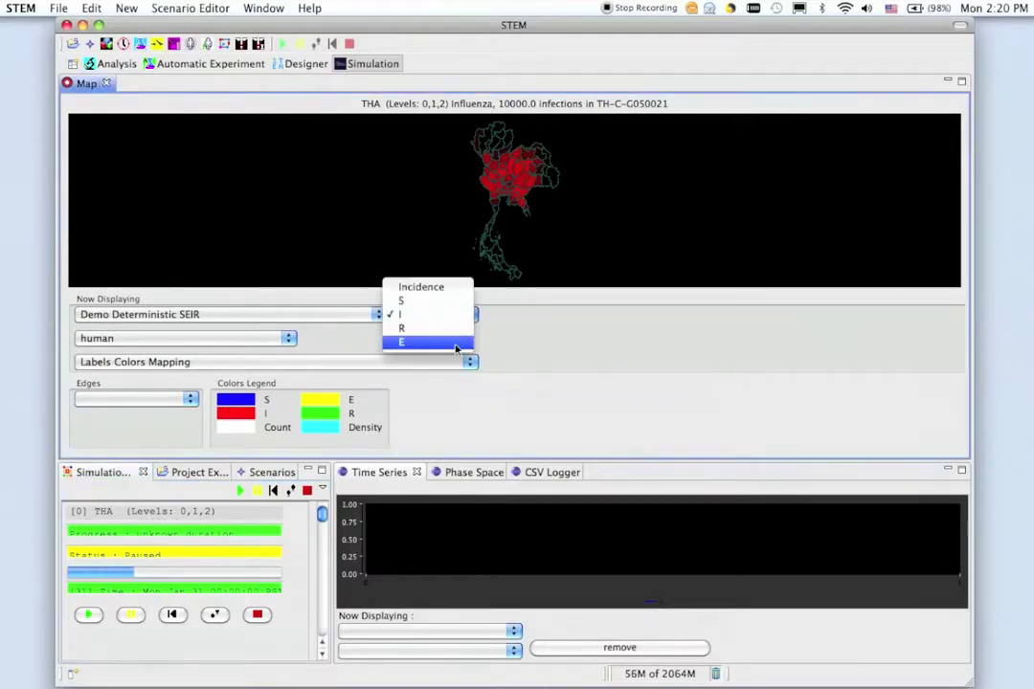
pyautogui.click(456, 342)
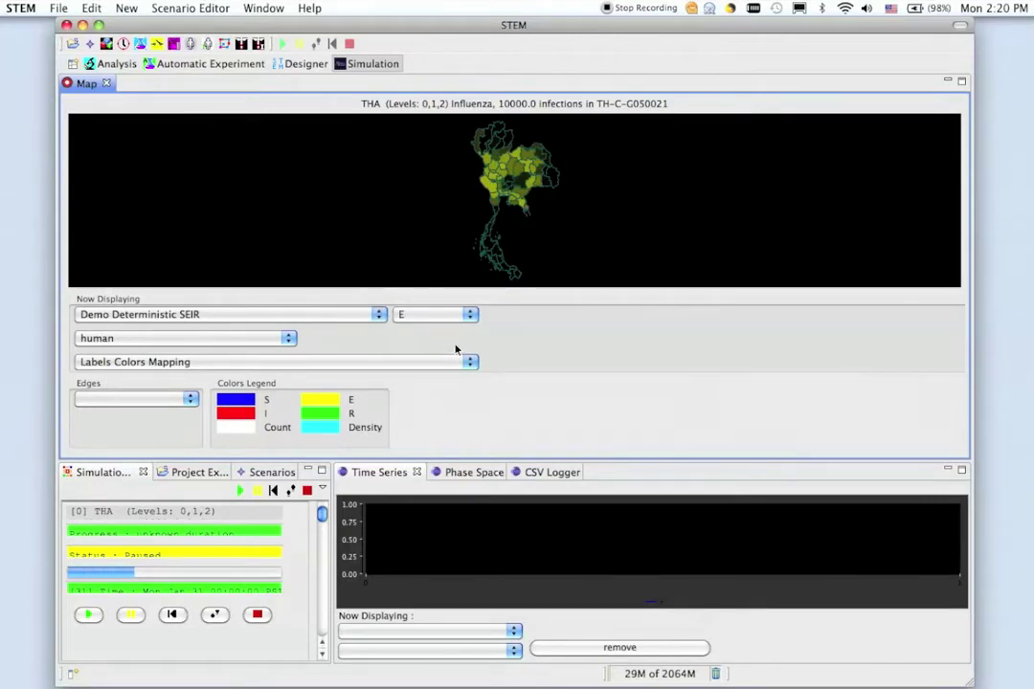
pyautogui.click(455, 314)
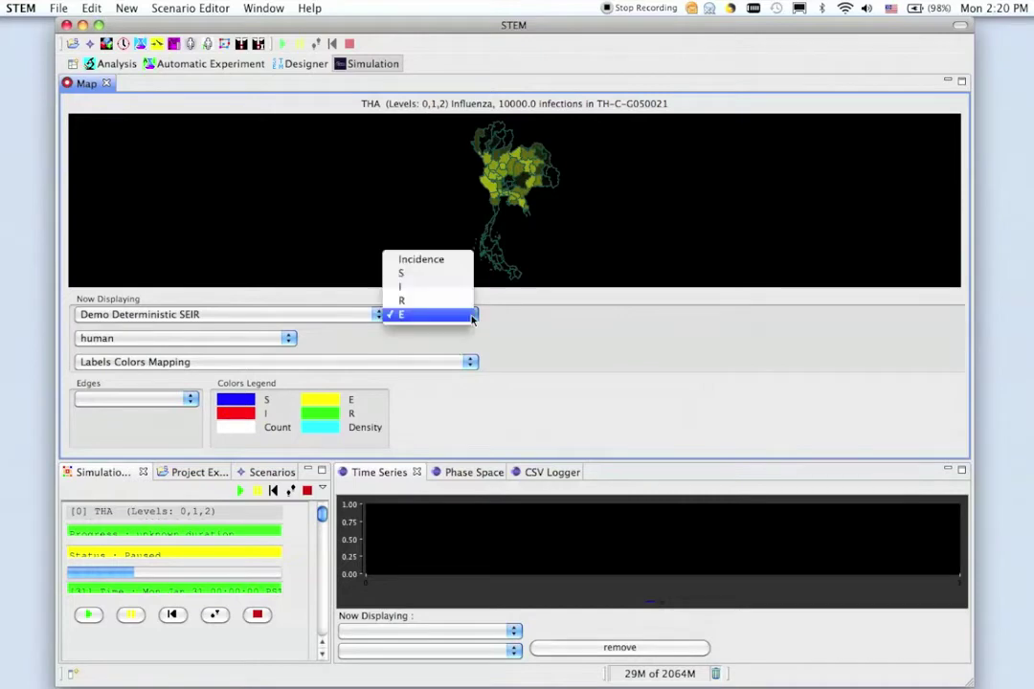
pyautogui.click(455, 305)
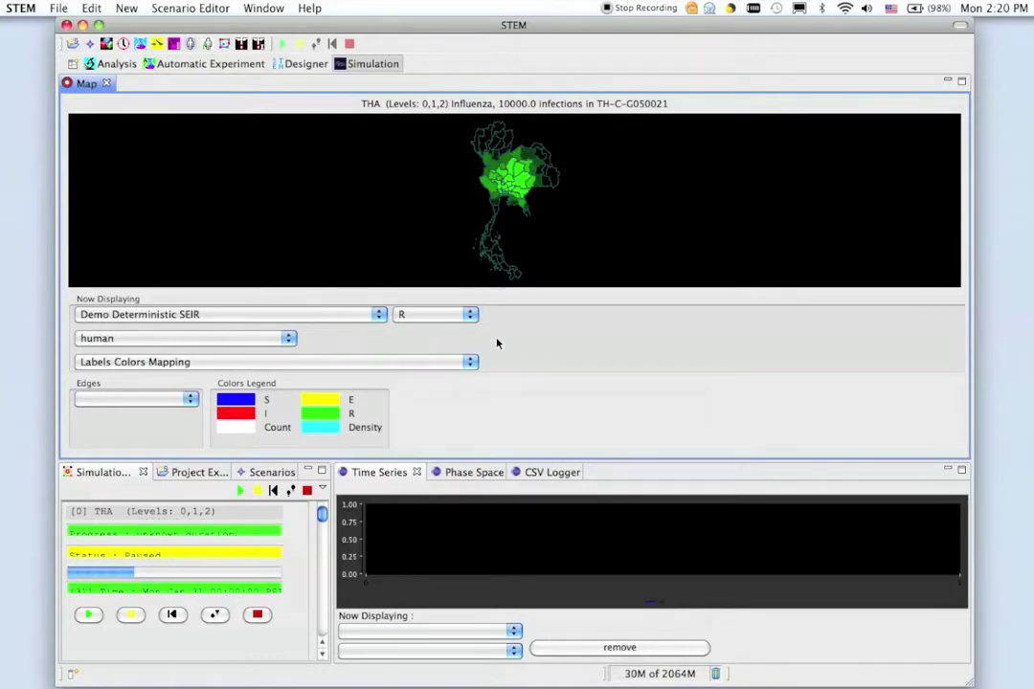
# Step: Stop the SEIR simulation and expand ThailandDemo.scenario and Thailand.model in the Designer perspective
pyautogui.click(258, 614)
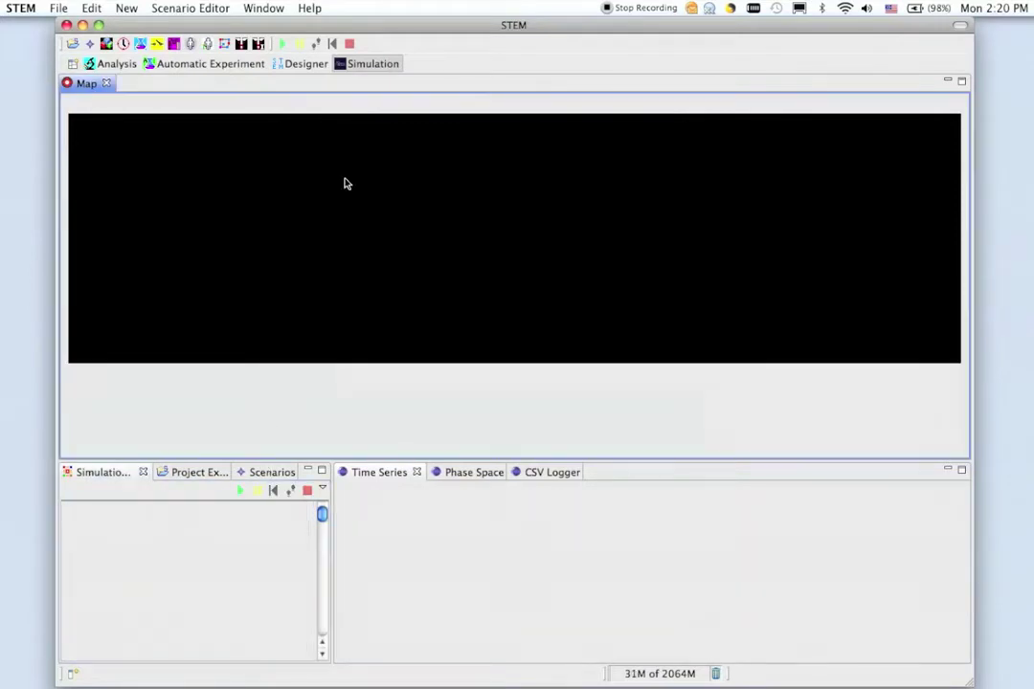
pyautogui.click(304, 65)
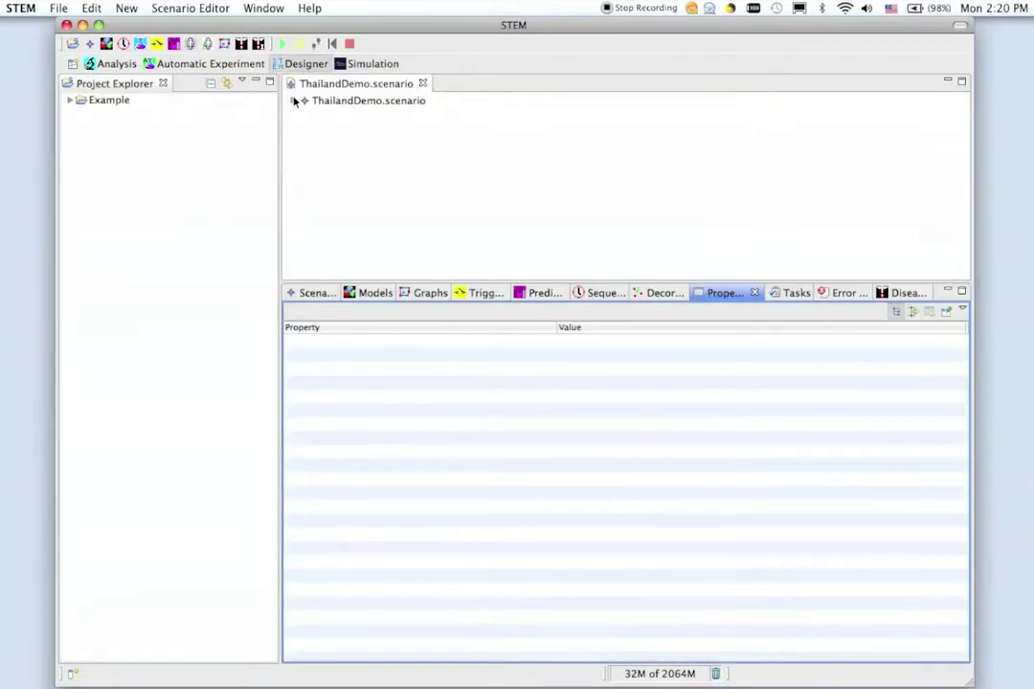
pyautogui.click(294, 100)
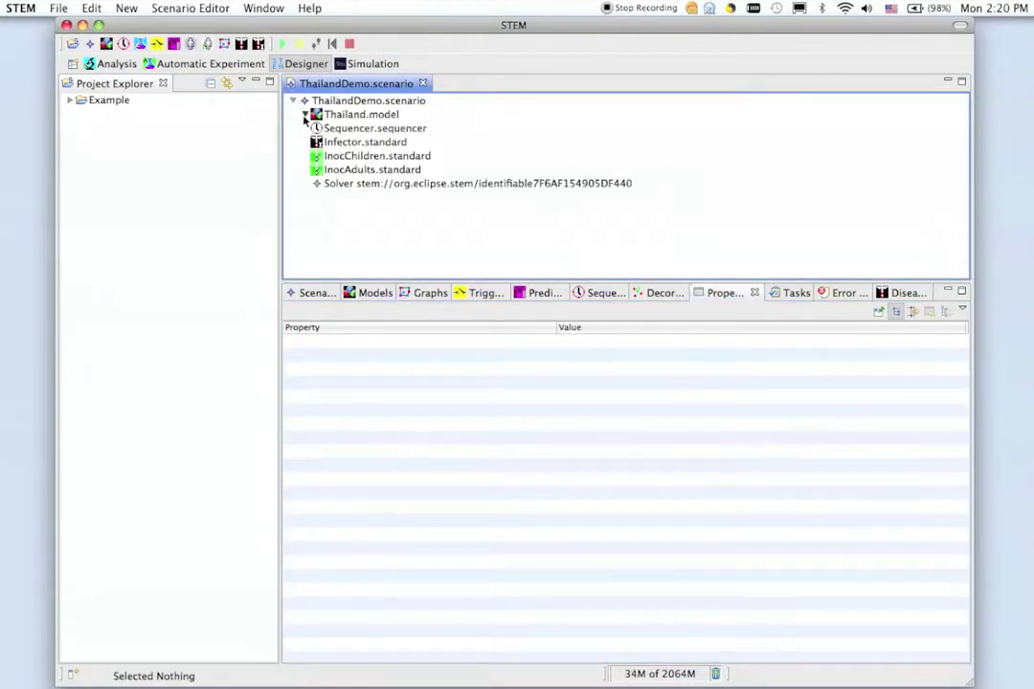
pyautogui.click(304, 115)
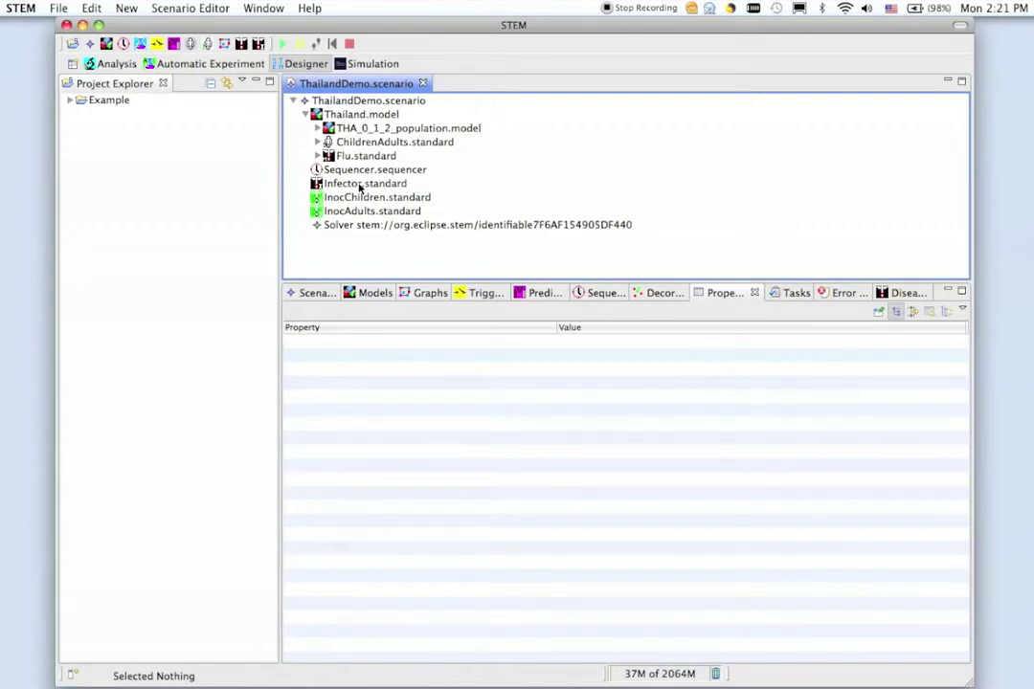
# Step: Run ThailandDemo.scenario from Example > Scenarios and map Flu infections among children
pyautogui.click(69, 104)
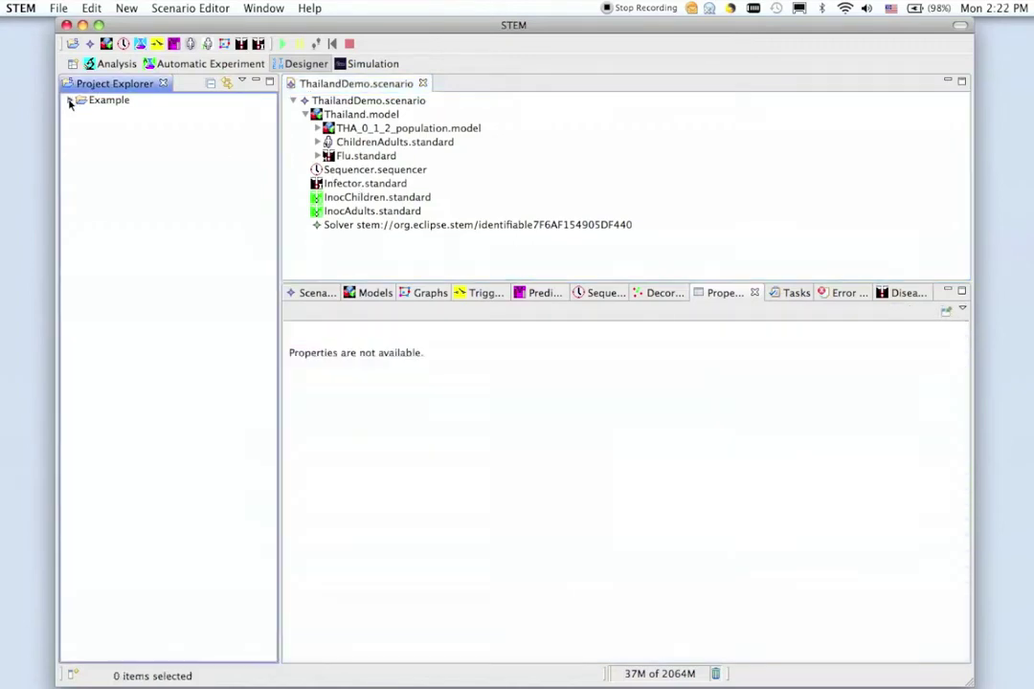
pyautogui.click(69, 101)
pyautogui.click(82, 210)
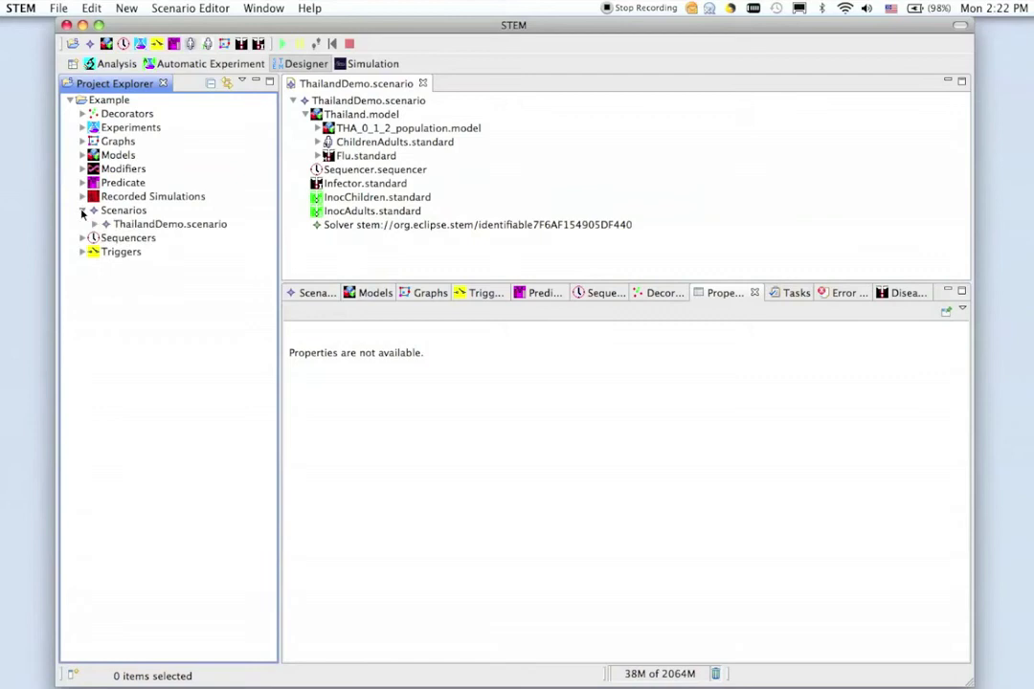
pyautogui.click(119, 224)
pyautogui.rightClick(118, 226)
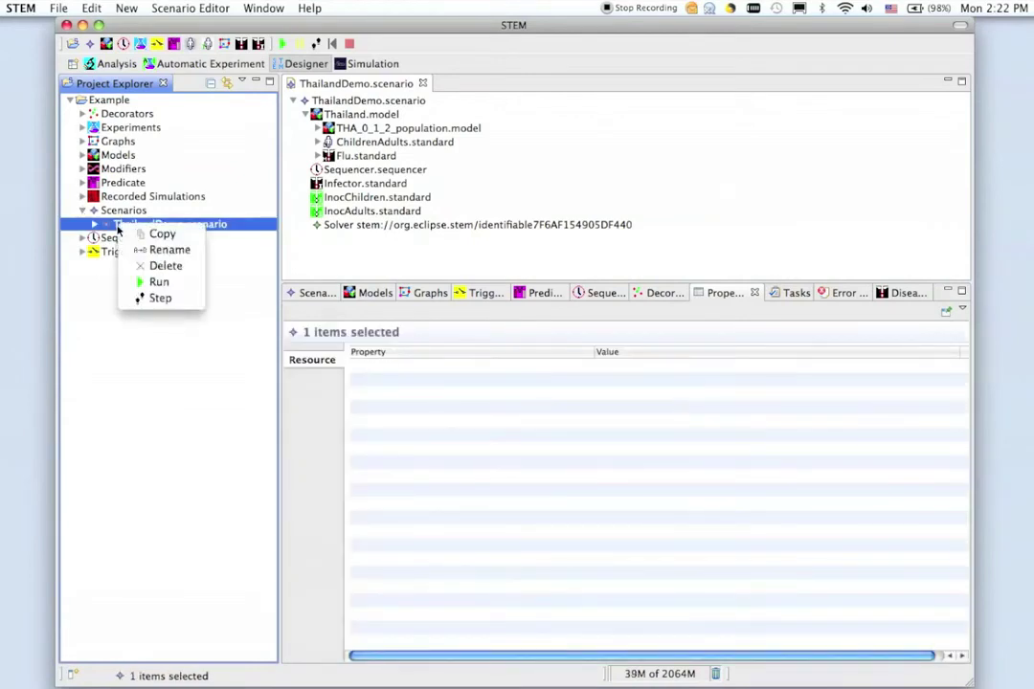
pyautogui.click(156, 281)
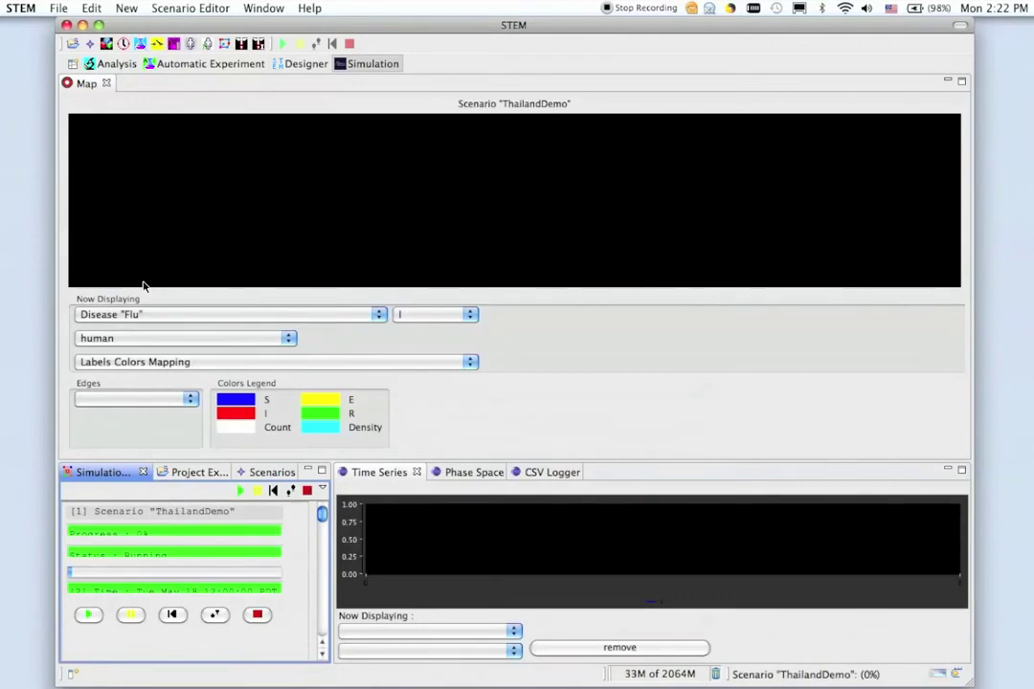
pyautogui.click(198, 340)
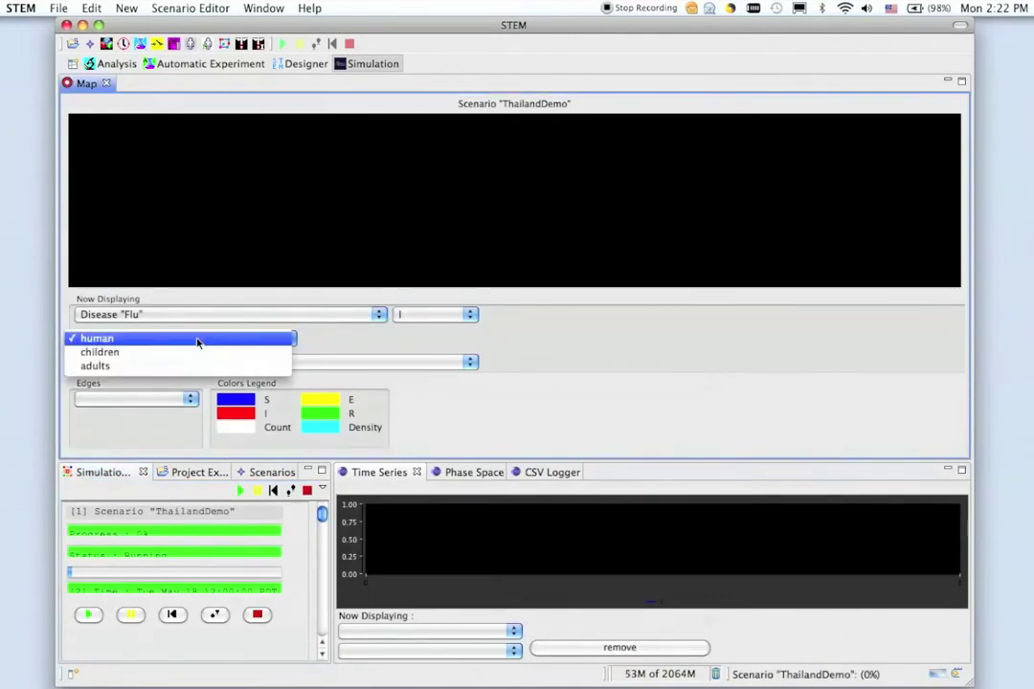
pyautogui.click(195, 352)
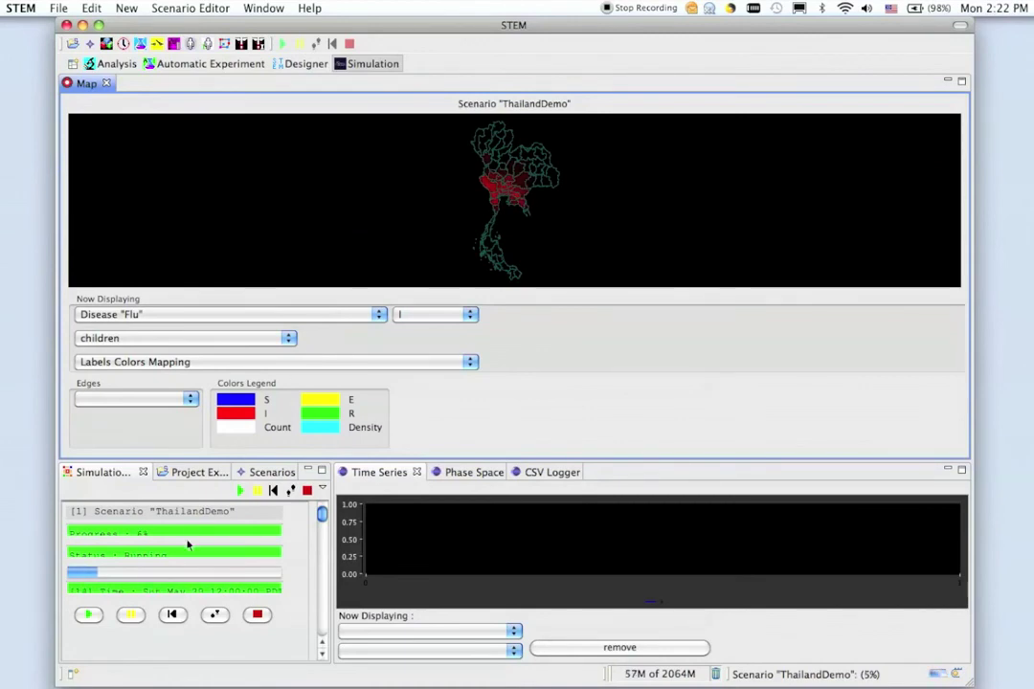
# Step: Pause the Flu simulation and compare the adults and children infection maps
pyautogui.click(131, 615)
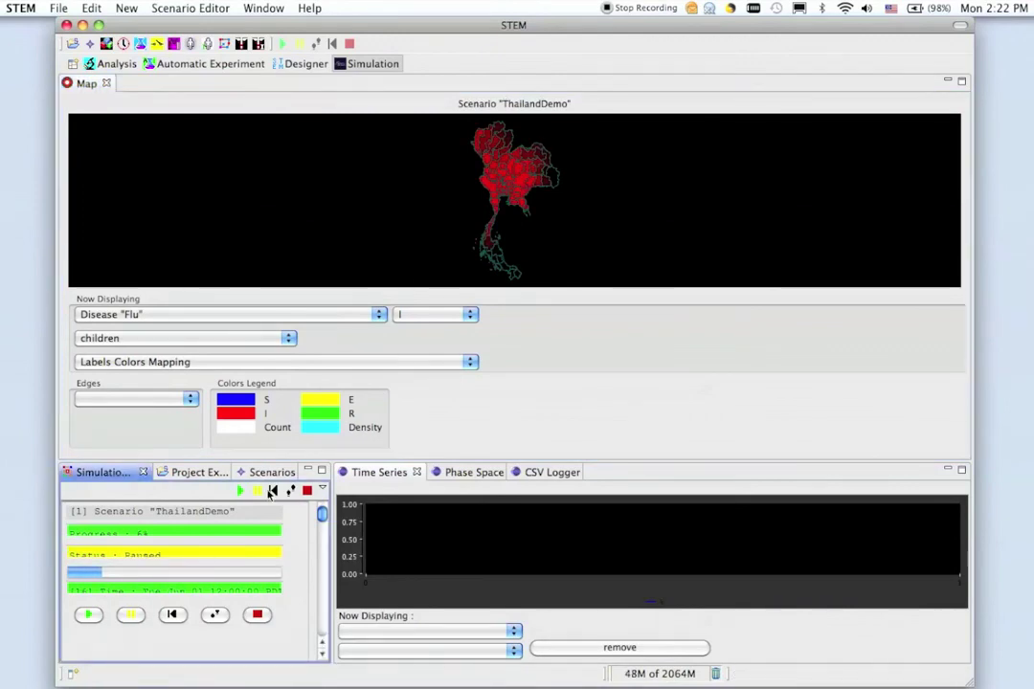
pyautogui.click(285, 340)
pyautogui.press('Escape')
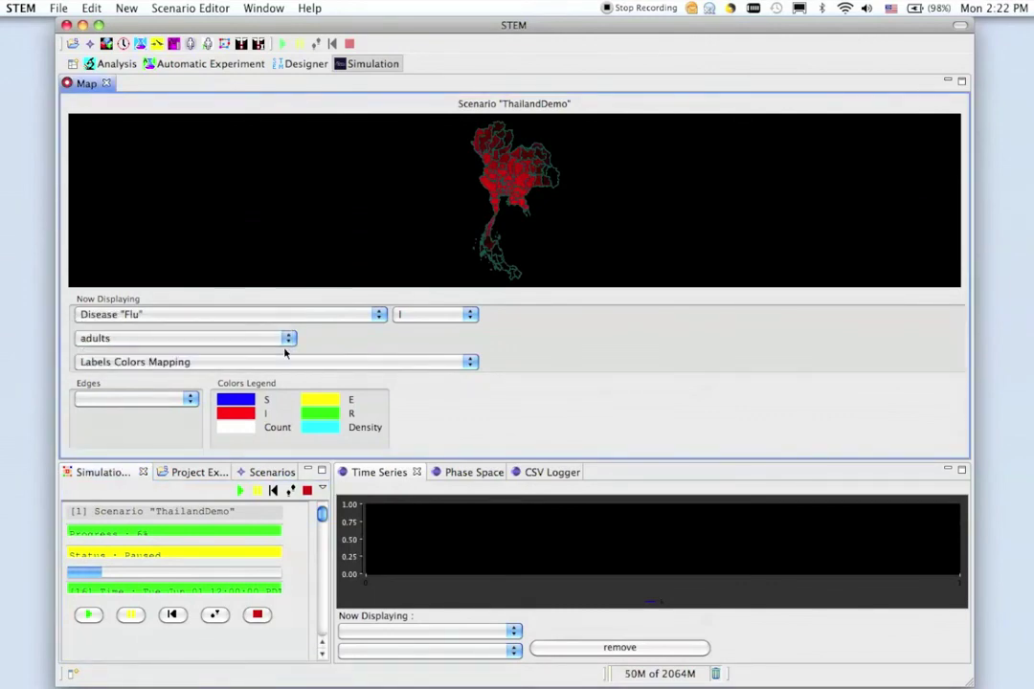
pyautogui.click(283, 338)
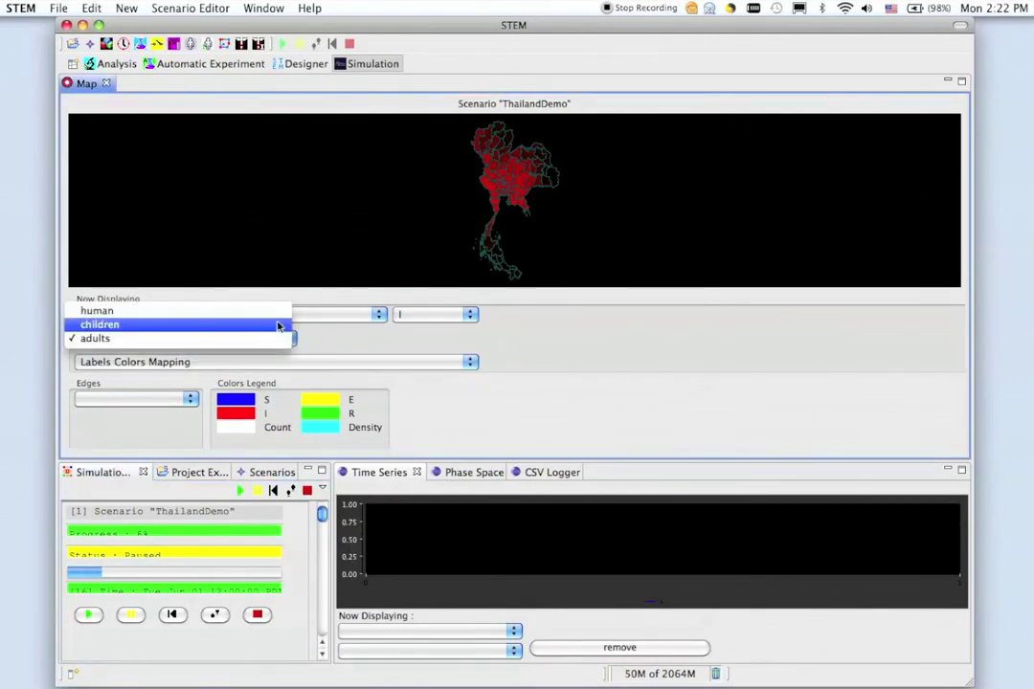
pyautogui.click(279, 325)
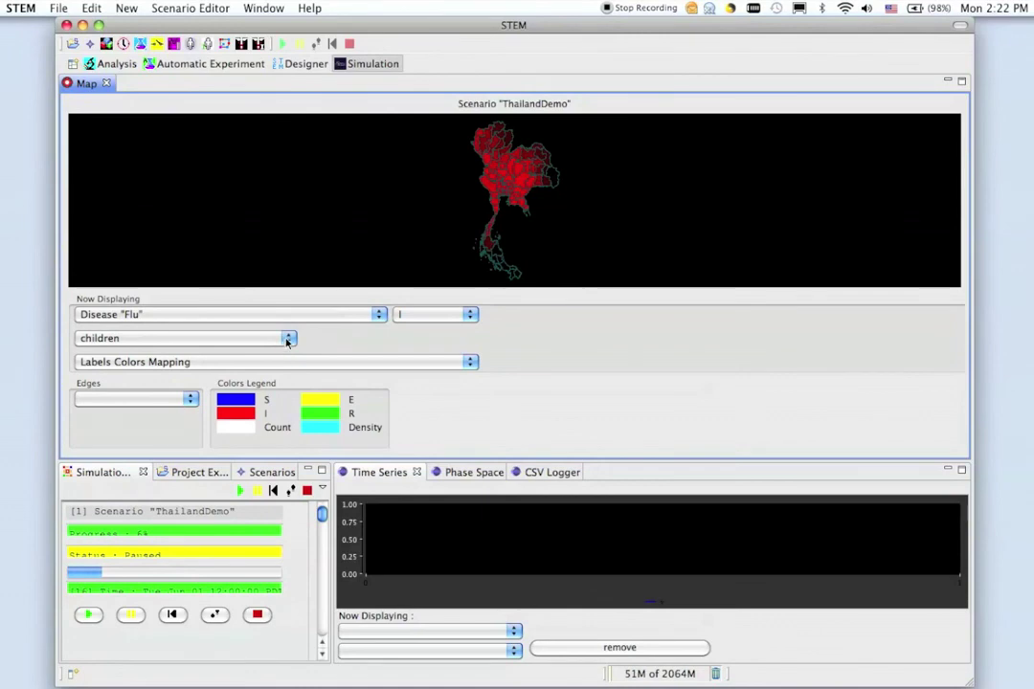
# Step: Switch the map back to adults, then stop and clear the simulation
pyautogui.click(287, 341)
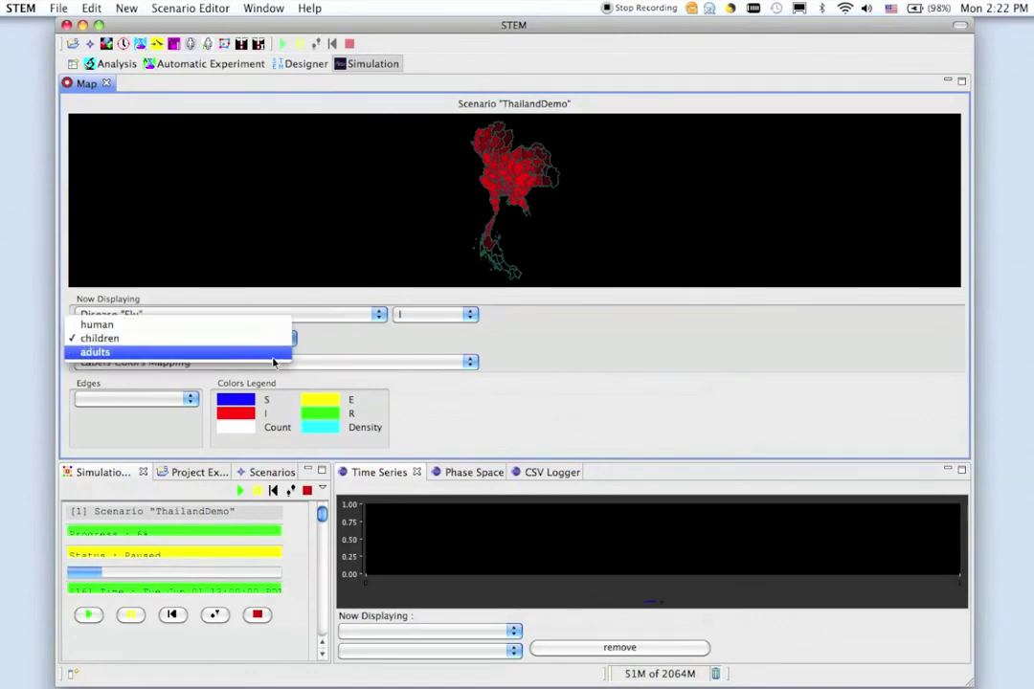
pyautogui.click(274, 362)
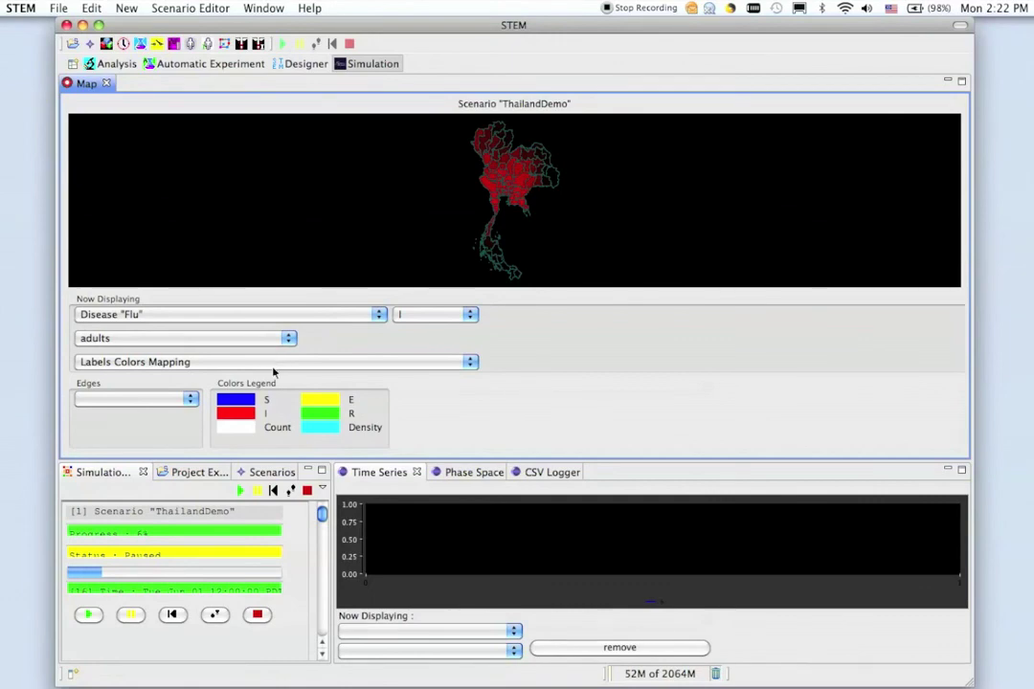
pyautogui.click(258, 614)
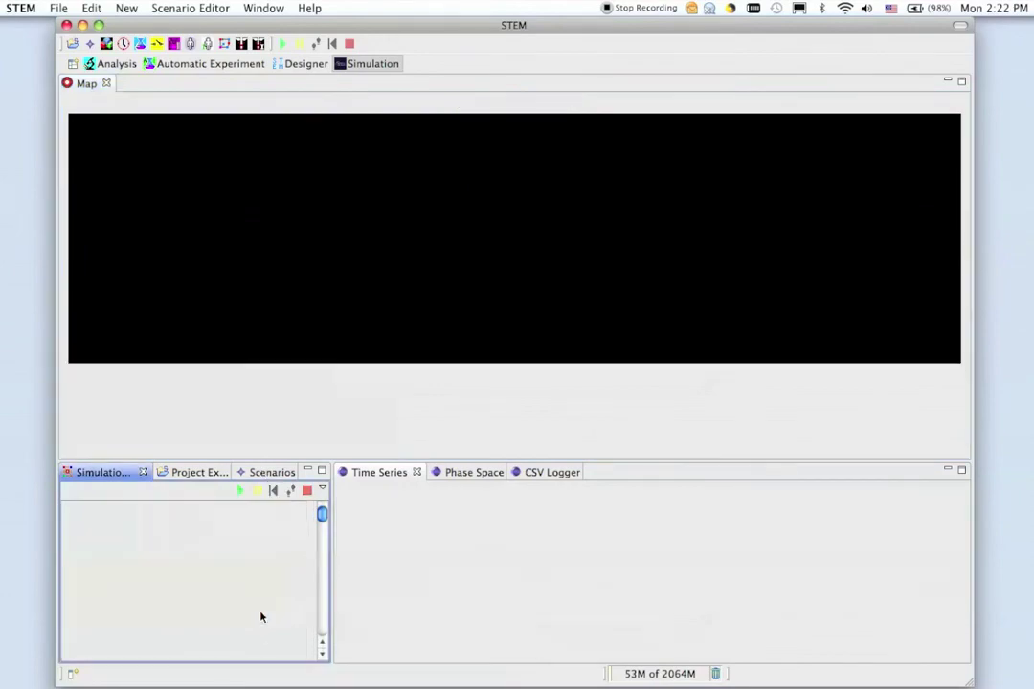